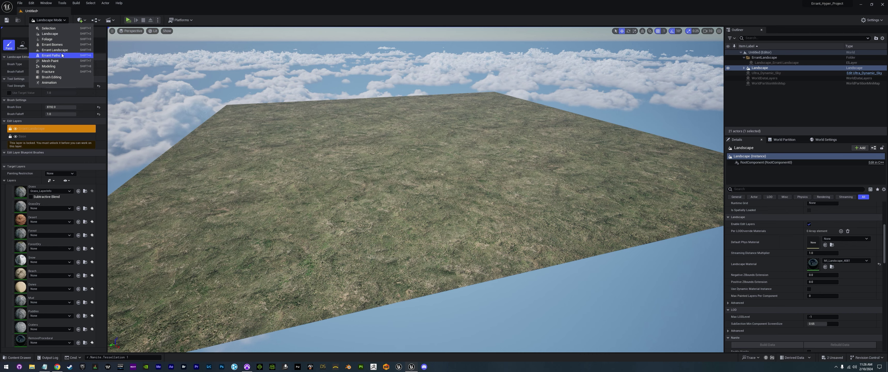
# - Switch the editor from Landscape mode to Errant Landscape mode
pyautogui.click(60, 51)
pyautogui.press('s')
pyautogui.moveTo(356, 189); pyautogui.dragTo(361, 208, button='right')
pyautogui.press('w')
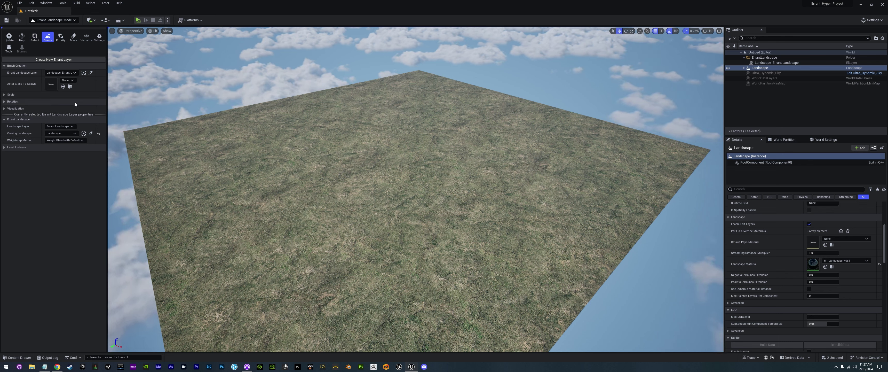
# - Check which basic brush classes are available for Actor Class To Spawn
pyautogui.click(67, 80)
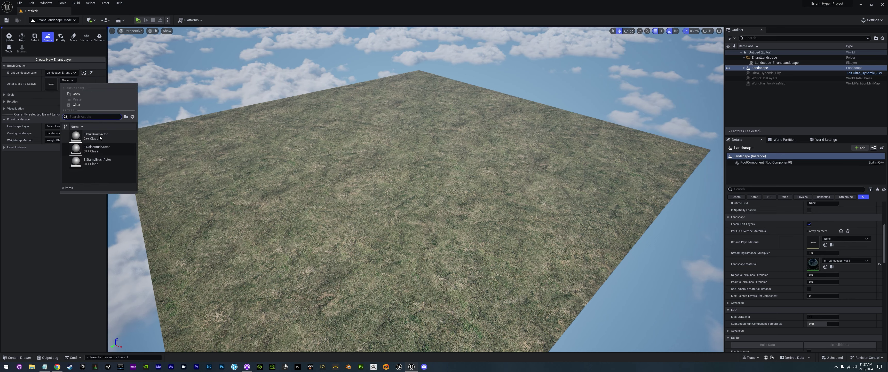
pyautogui.click(36, 85)
pyautogui.moveTo(304, 189); pyautogui.dragTo(305, 189, button='right')
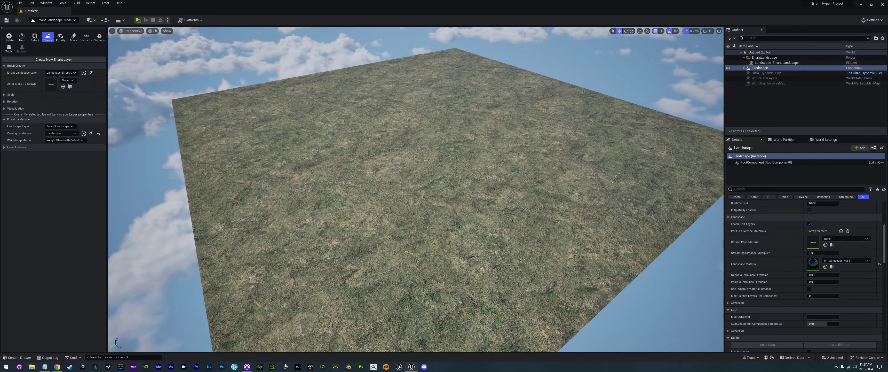
pyautogui.click(68, 80)
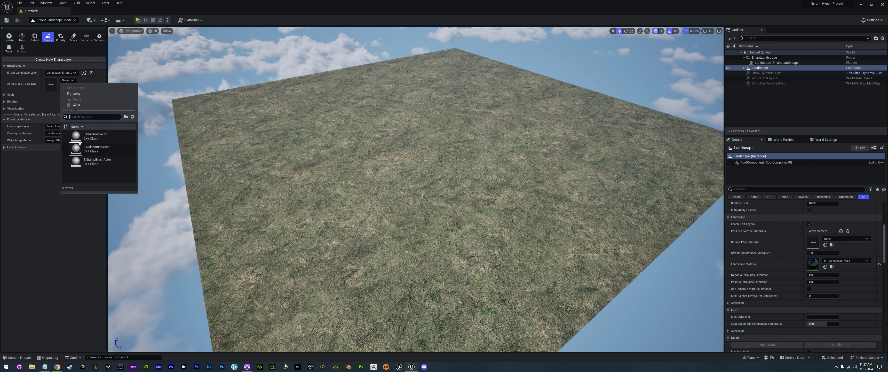
pyautogui.click(75, 223)
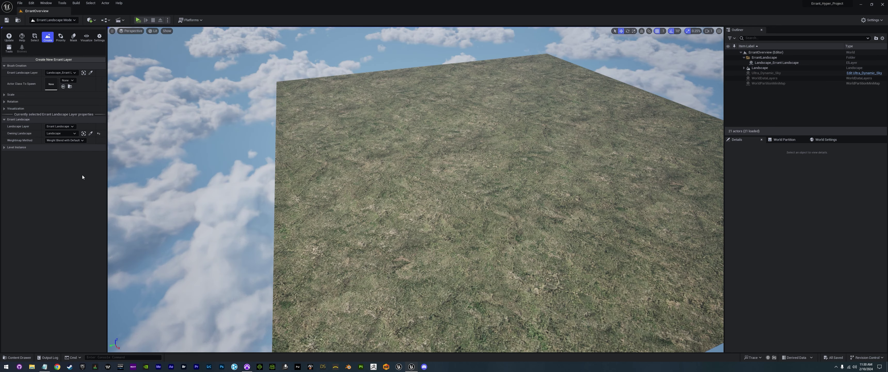
# - Look through the stamp library blueprints offered as Actor Class To Spawn
pyautogui.click(69, 80)
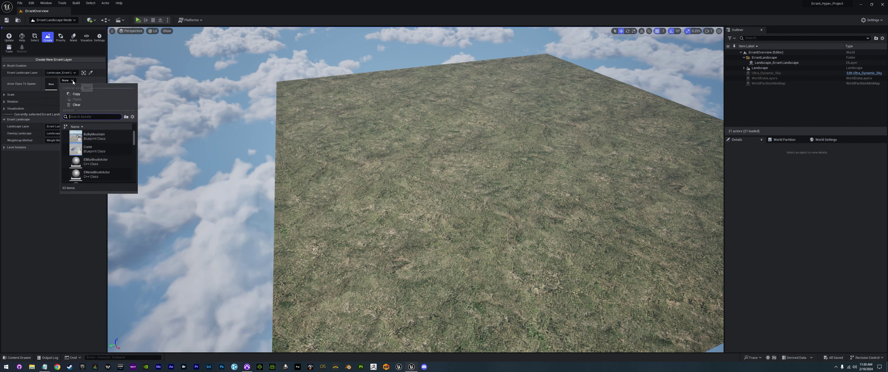
pyautogui.scroll(-3, 105, 157)
pyautogui.scroll(-5, 105, 162)
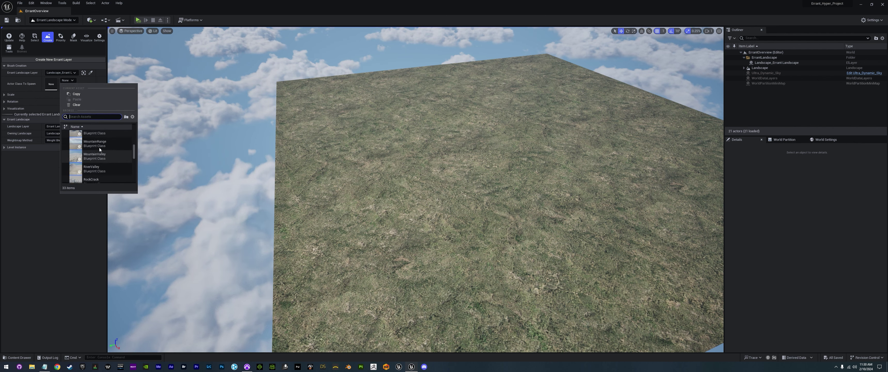
pyautogui.scroll(-2, 98, 161)
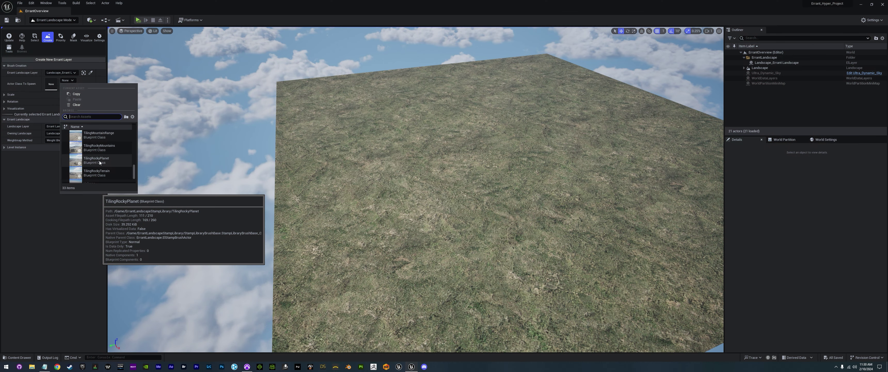
pyautogui.click(79, 241)
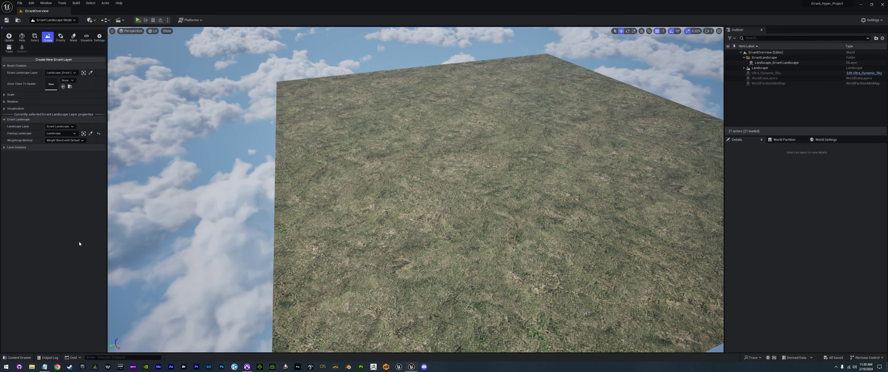
# - Browse the ErrantLandscapeStampLibrary content folder and open its MountainRange folder
pyautogui.hotkey('ctrl', 'space')
pyautogui.click(52, 218)
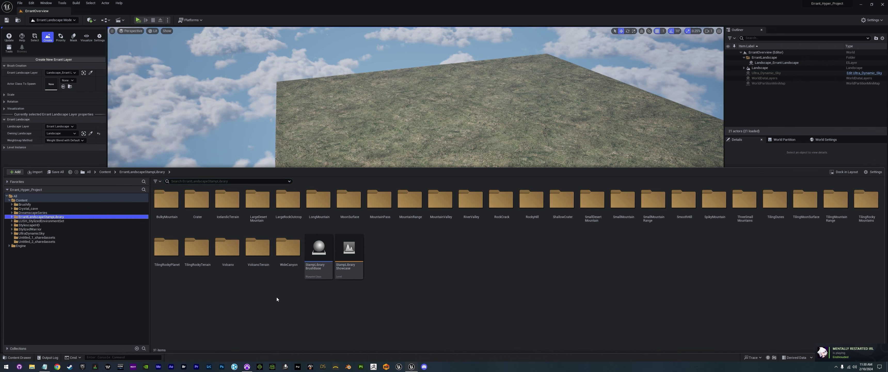
pyautogui.doubleClick(409, 200)
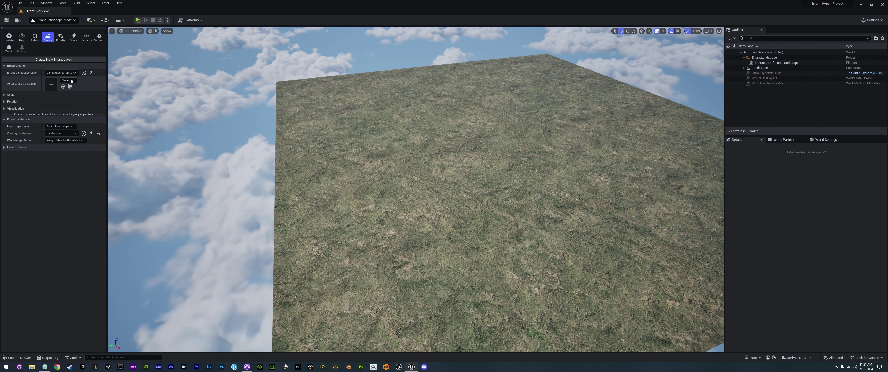
# - Examine the small mountain and tiling stamps in the list of spawnable brush classes
pyautogui.click(67, 80)
pyautogui.scroll(-5, 103, 164)
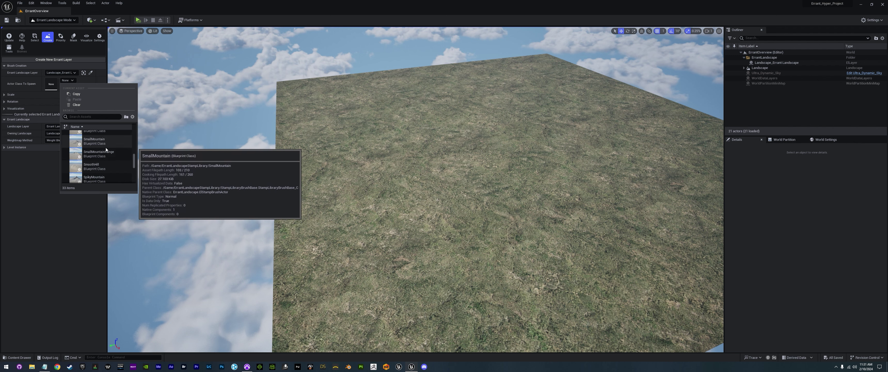
pyautogui.scroll(-1, 100, 140)
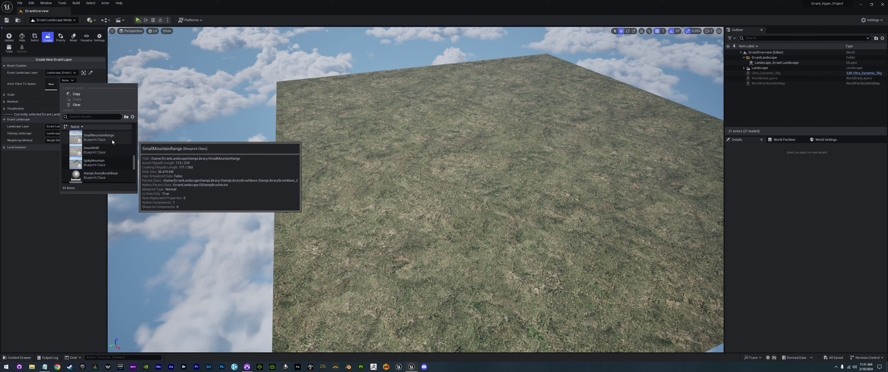
pyautogui.scroll(-4, 106, 159)
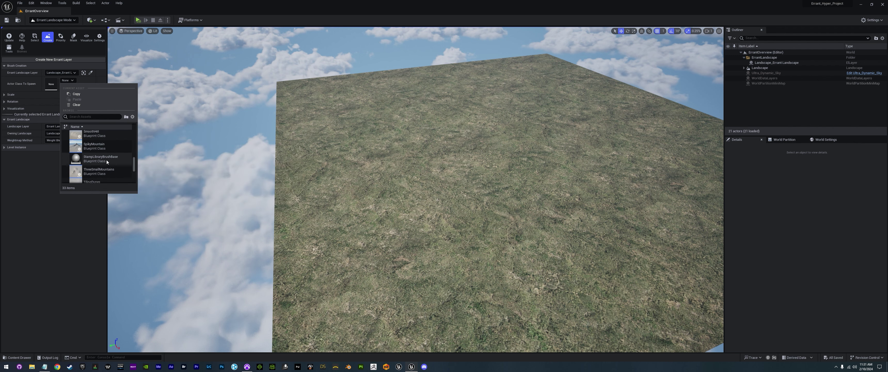
pyautogui.scroll(1, 106, 159)
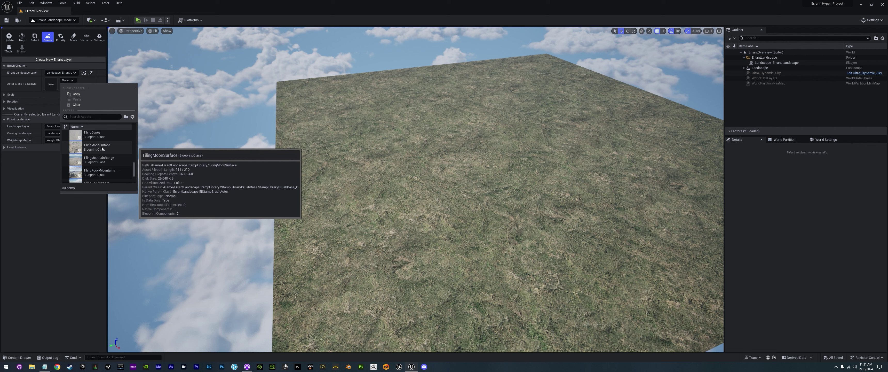
pyautogui.scroll(-1, 102, 148)
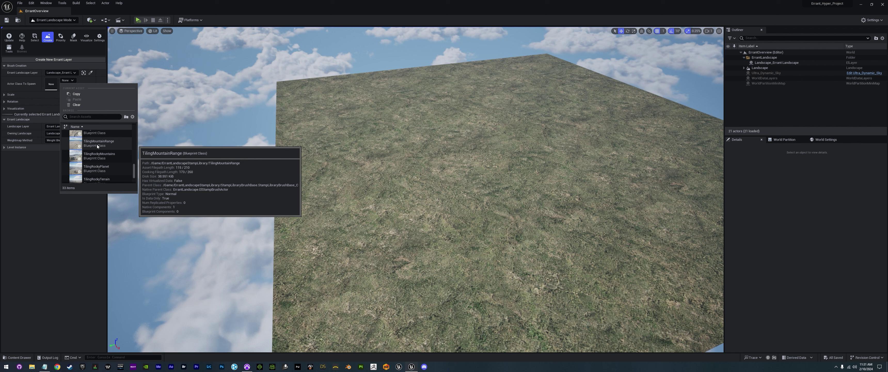
pyautogui.scroll(-2, 97, 146)
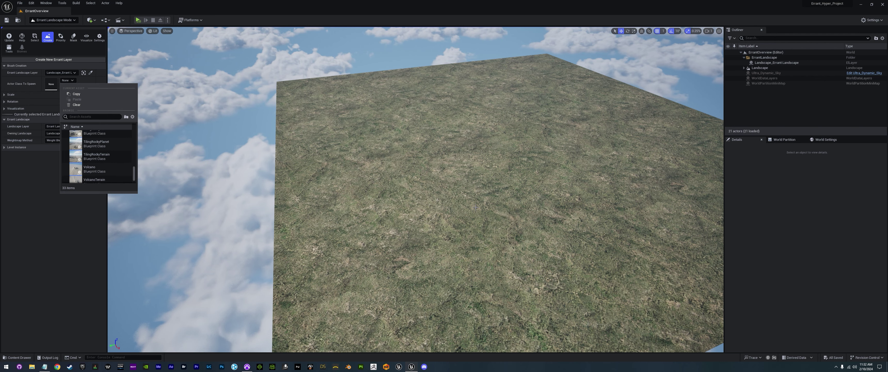
# - Set Actor Class To Spawn to the TilingRockyMountains stamp
pyautogui.moveTo(456, 197); pyautogui.dragTo(428, 199, button='right')
pyautogui.scroll(4, 456, 196)
pyautogui.click(67, 80)
pyautogui.scroll(-10, 102, 162)
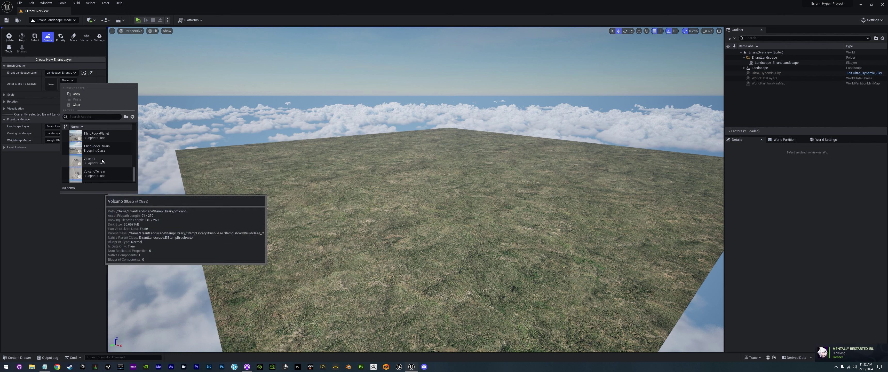
pyautogui.scroll(2, 102, 151)
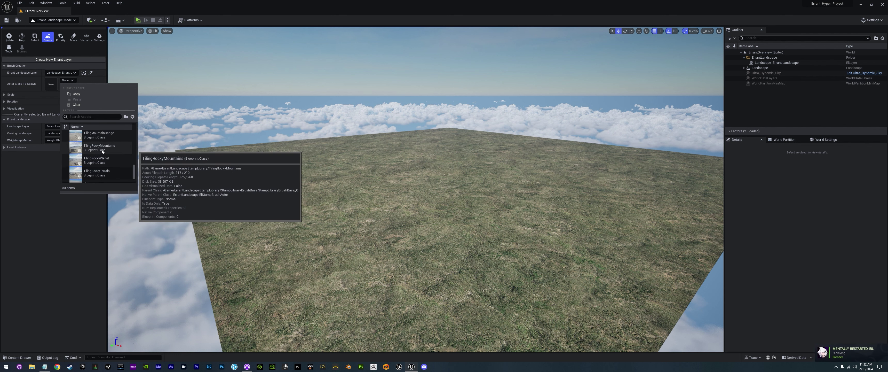
pyautogui.click(102, 150)
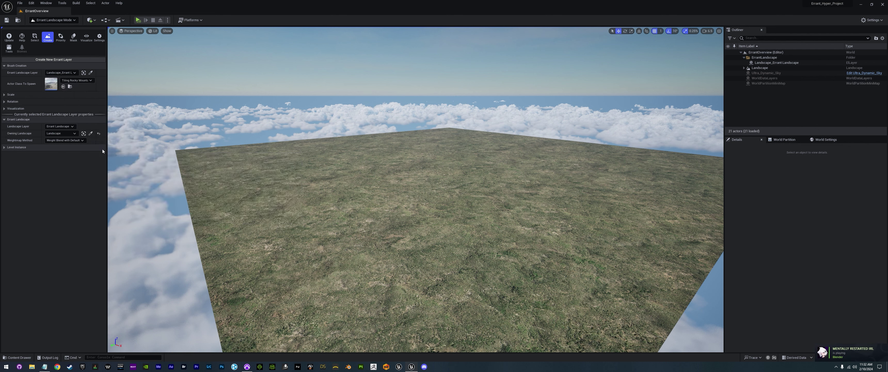
# - Spawn the TilingRockyMountains brush on the flat landscape and view the resulting terrain
pyautogui.click(82, 82)
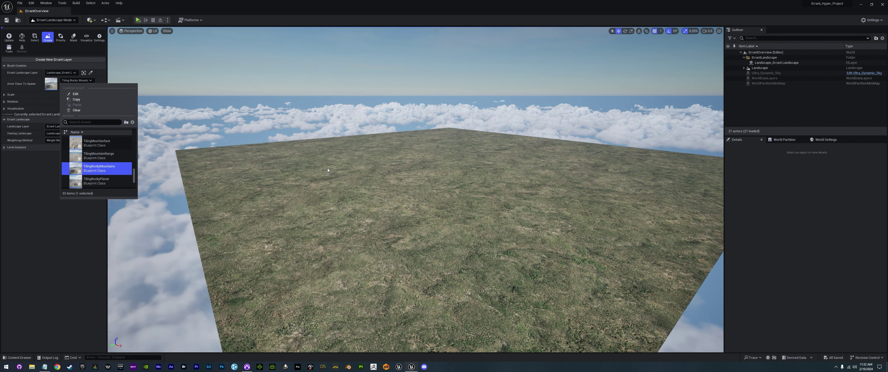
pyautogui.click(431, 175)
pyautogui.click(430, 175)
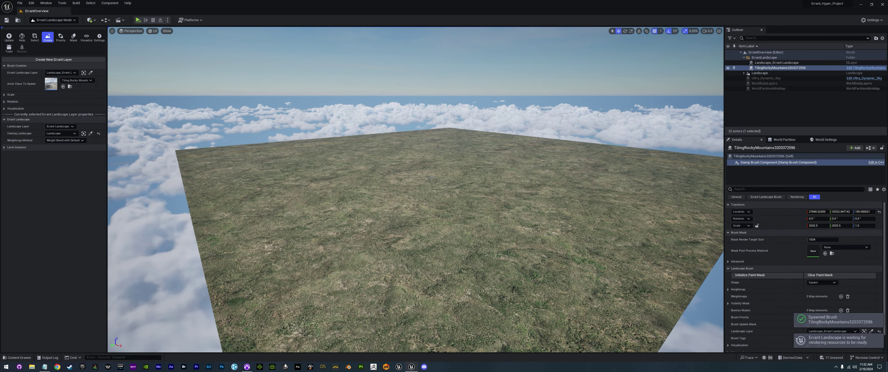
pyautogui.press('w')
pyautogui.moveTo(431, 176); pyautogui.dragTo(389, 200, button='right')
pyautogui.scroll(3, 431, 176)
pyautogui.press('s')
pyautogui.press('w')
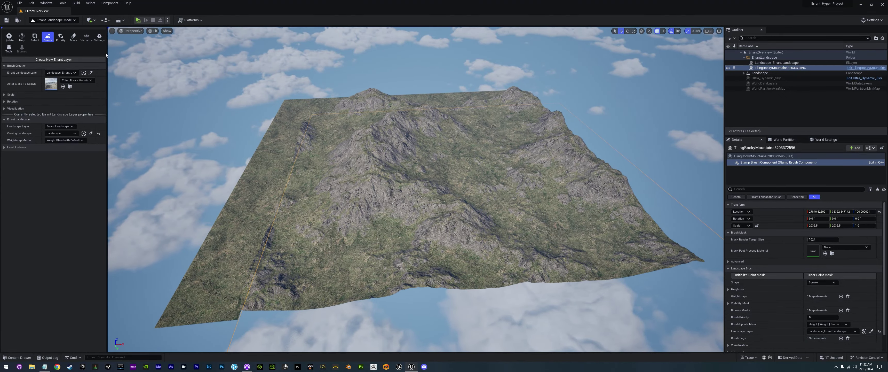
# - Activate landscape brush selection, select the TilingRockyMountains brush and focus the view on it
pyautogui.press('a')
pyautogui.moveTo(345, 165)
pyautogui.mouseDown(button='right')
pyautogui.moveTo(376, 167)
pyautogui.moveTo(436, 138)
pyautogui.mouseUp(button='right')
pyautogui.press('s')
pyautogui.click(397, 149)
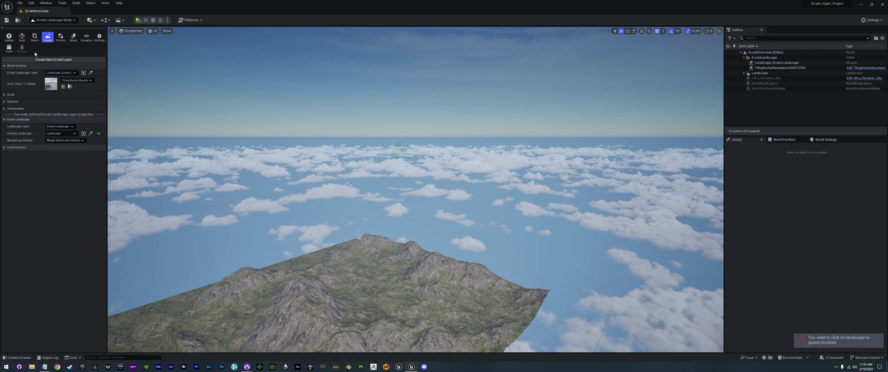
pyautogui.click(35, 38)
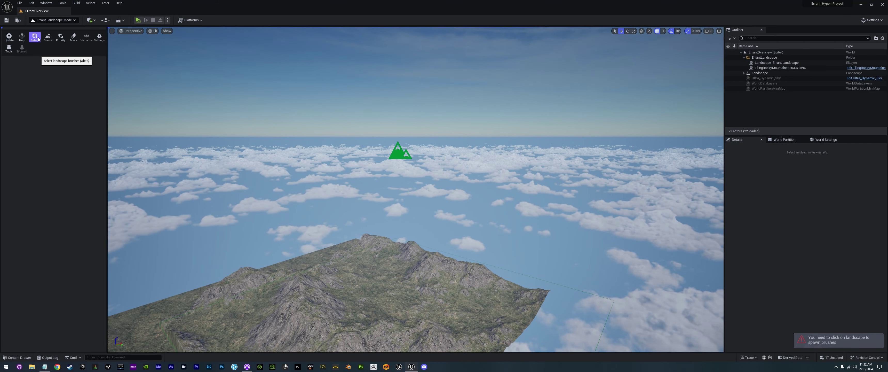
pyautogui.click(398, 157)
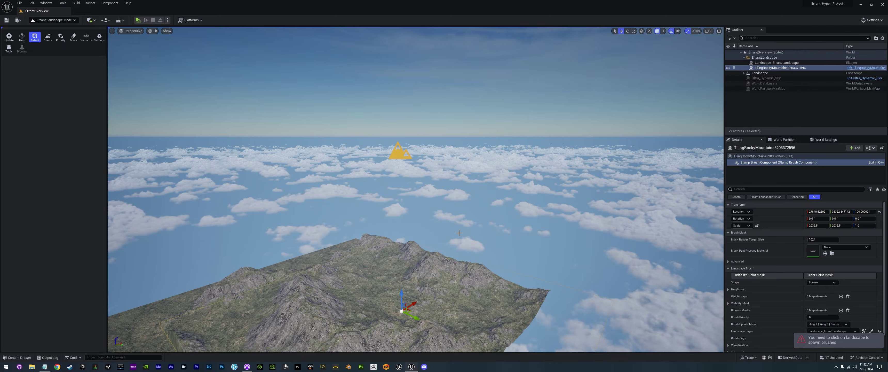
pyautogui.press('f')
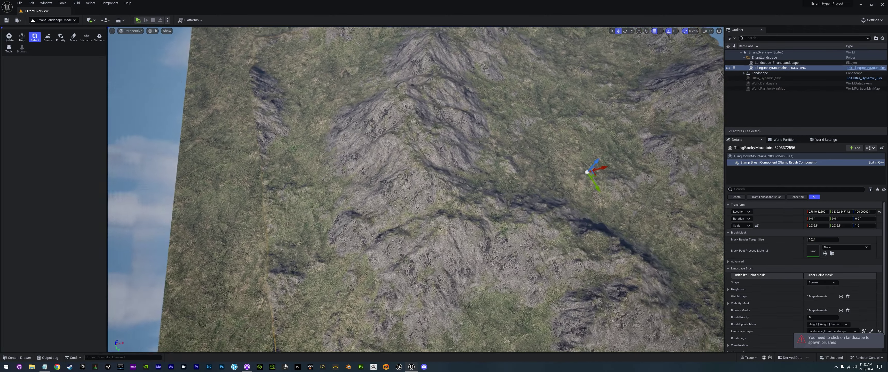
# - Move the TilingRockyMountains brush horizontally to the middle of the landscape
pyautogui.moveTo(398, 156); pyautogui.dragTo(331, 148, button='right')
pyautogui.moveTo(483, 256)
pyautogui.mouseDown()
pyautogui.moveTo(426, 209)
pyautogui.moveTo(506, 179)
pyautogui.moveTo(467, 235)
pyautogui.moveTo(440, 200)
pyautogui.moveTo(461, 189)
pyautogui.mouseUp()
pyautogui.moveTo(464, 190); pyautogui.dragTo(462, 186)
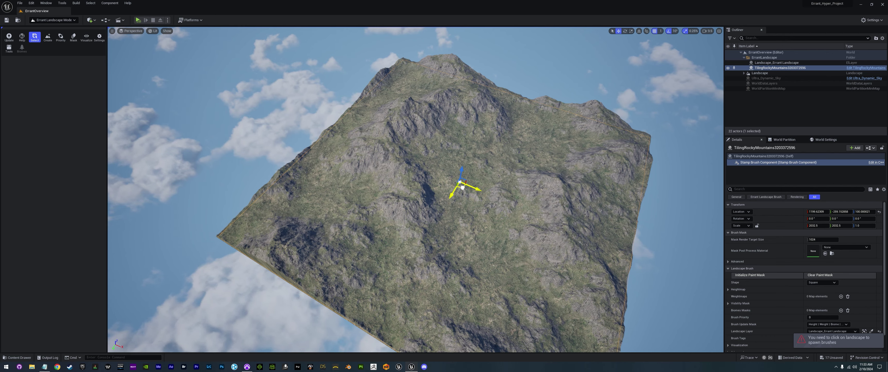
# - Scale the TilingRockyMountains brush up horizontally beyond the landscape's edges and increase its vertical scale to about 1.8
pyautogui.moveTo(463, 187)
pyautogui.mouseDown(button='right')
pyautogui.moveTo(445, 190)
pyautogui.moveTo(372, 160)
pyautogui.mouseUp(button='right')
pyautogui.moveTo(463, 223)
pyautogui.mouseDown()
pyautogui.moveTo(476, 216)
pyautogui.moveTo(479, 240)
pyautogui.mouseUp()
pyautogui.moveTo(480, 239)
pyautogui.mouseDown(button='right')
pyautogui.moveTo(542, 224)
pyautogui.moveTo(555, 241)
pyautogui.mouseUp(button='right')
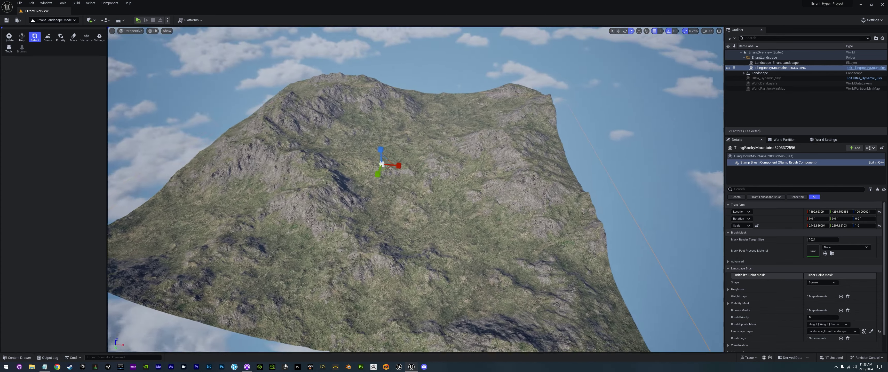
pyautogui.moveTo(472, 193); pyautogui.dragTo(416, 186, button='right')
pyautogui.moveTo(416, 174); pyautogui.dragTo(427, 167)
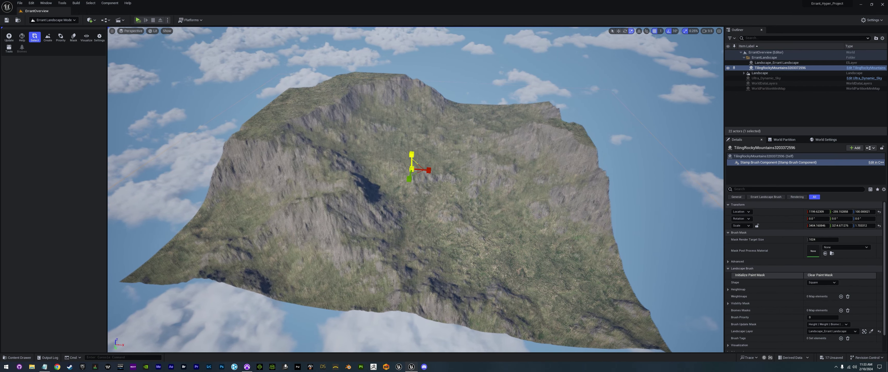
pyautogui.moveTo(465, 208)
pyautogui.mouseDown(button='right')
pyautogui.moveTo(445, 207)
pyautogui.moveTo(422, 183)
pyautogui.moveTo(402, 202)
pyautogui.moveTo(379, 182)
pyautogui.moveTo(434, 168)
pyautogui.moveTo(414, 183)
pyautogui.moveTo(428, 189)
pyautogui.moveTo(418, 209)
pyautogui.moveTo(430, 202)
pyautogui.mouseUp(button='right')
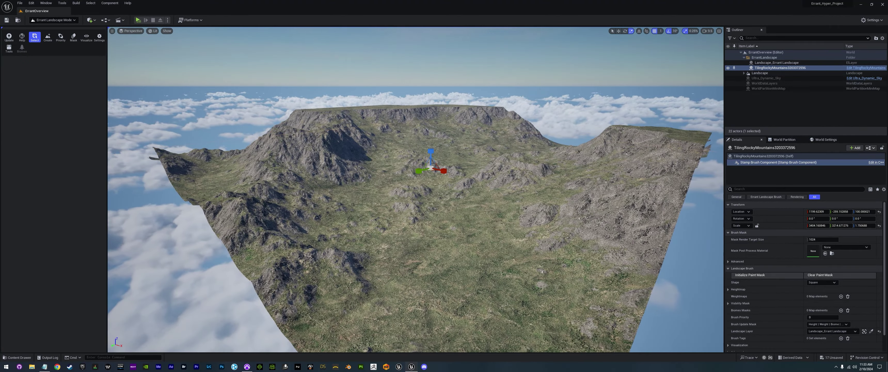
# - Change the max height of the landscape named Landscape by applying a larger new Z scale
pyautogui.click(9, 48)
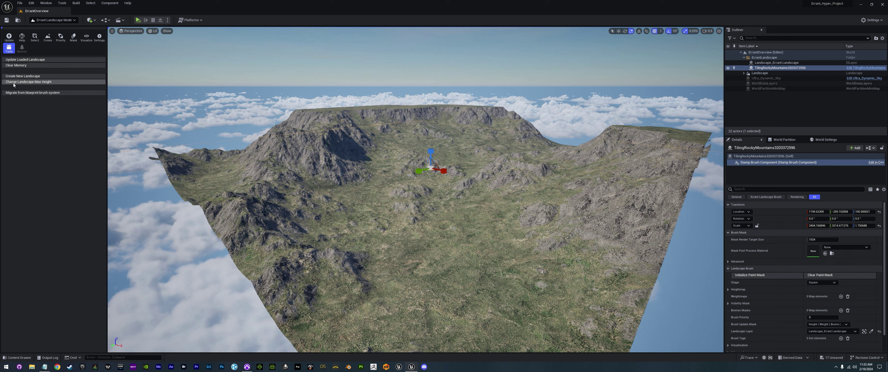
pyautogui.click(42, 82)
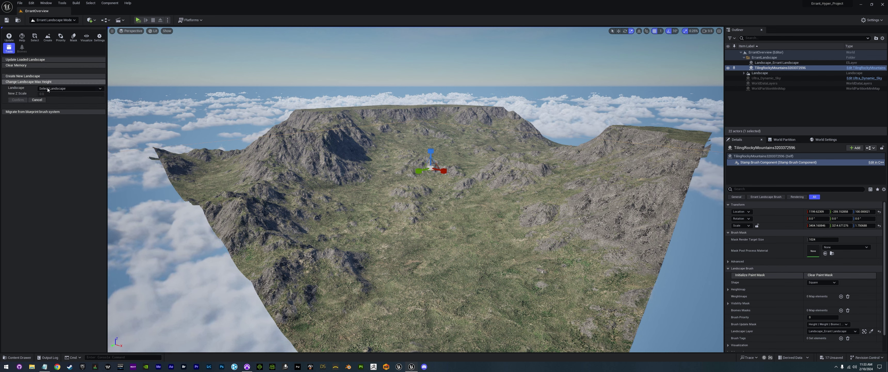
pyautogui.click(68, 90)
pyautogui.click(61, 94)
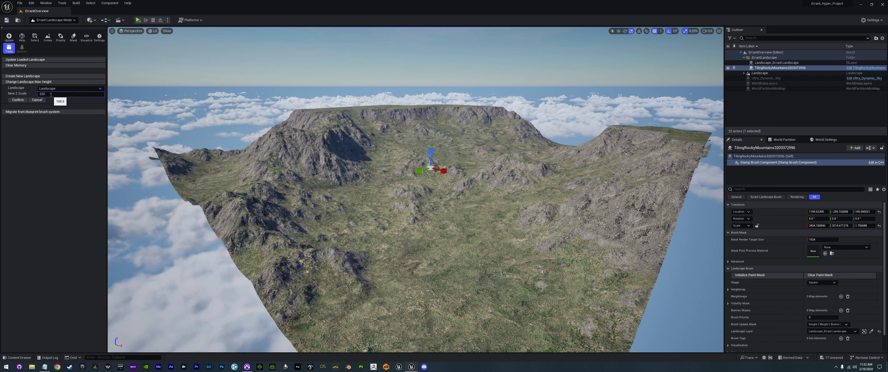
pyautogui.click(17, 99)
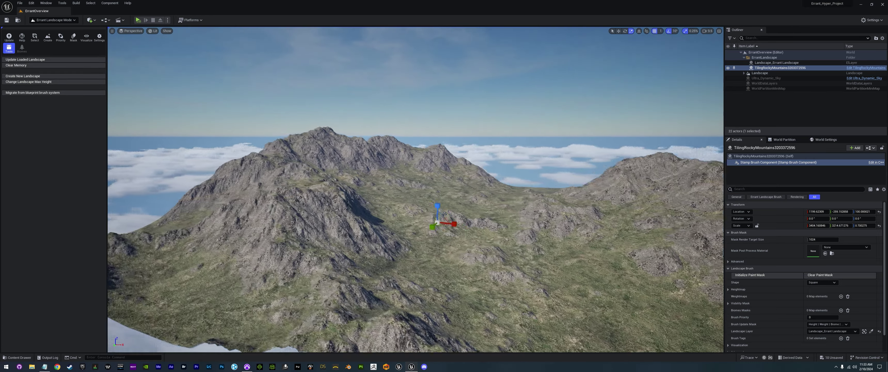
# - Lower the TilingRockyMountains brush's vertical scale to about 0.45 to flatten the terrain
pyautogui.moveTo(484, 166)
pyautogui.mouseDown(button='right')
pyautogui.moveTo(483, 159)
pyautogui.moveTo(484, 170)
pyautogui.mouseUp(button='right')
pyautogui.moveTo(478, 179); pyautogui.dragTo(478, 158)
pyautogui.moveTo(360, 148)
pyautogui.mouseDown(button='right')
pyautogui.moveTo(360, 155)
pyautogui.moveTo(360, 148)
pyautogui.mouseUp(button='right')
pyautogui.moveTo(431, 181); pyautogui.dragTo(431, 212)
pyautogui.press('w')
pyautogui.moveTo(432, 195); pyautogui.dragTo(387, 192, button='right')
pyautogui.press('d')
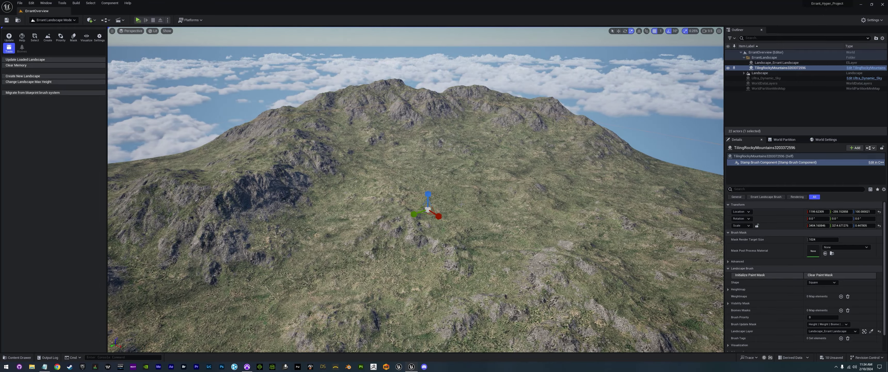
# - Switch the editor from Errant Landscape mode to Selection mode
pyautogui.rightClick(461, 210)
pyautogui.moveTo(483, 254)
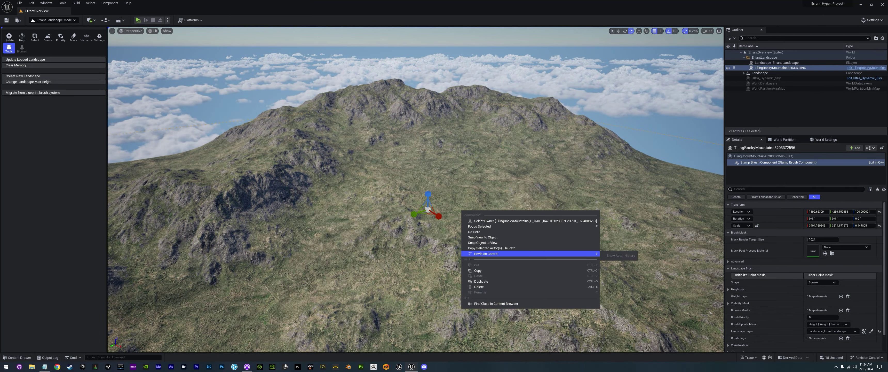
pyautogui.click(72, 22)
pyautogui.click(57, 50)
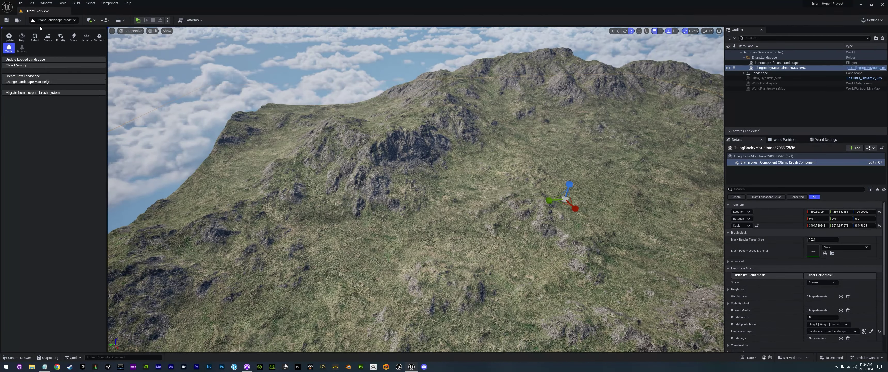
pyautogui.click(53, 22)
pyautogui.click(50, 28)
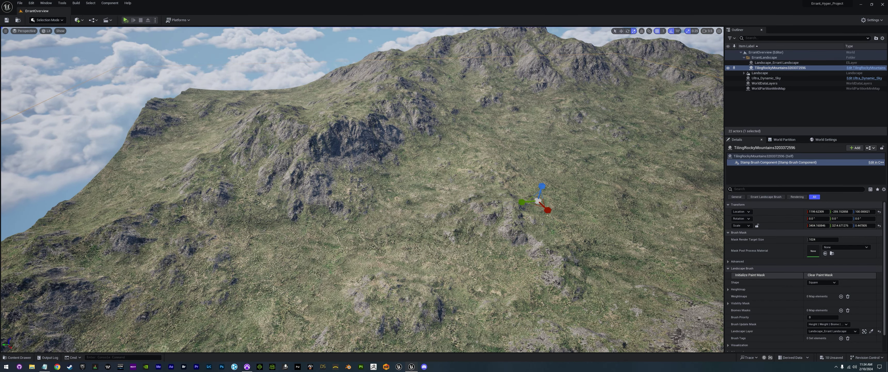
# - Play-test the level from a spot on the landscape's slope, walk the character around to judge the terrain's scale, and stop playing
pyautogui.moveTo(362, 189); pyautogui.dragTo(482, 188, button='right')
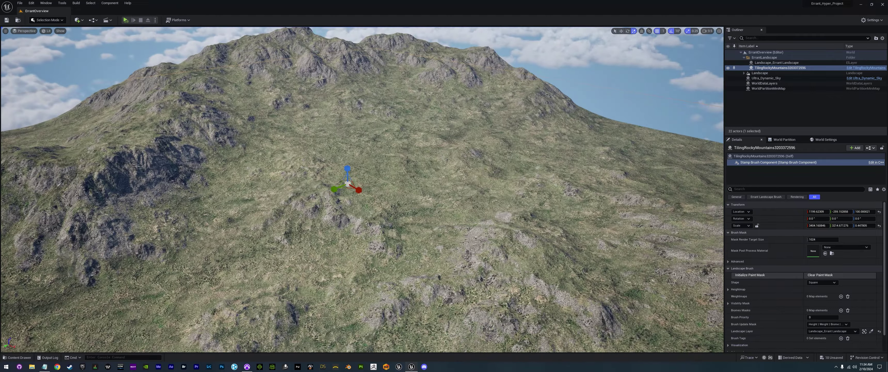
pyautogui.moveTo(359, 190); pyautogui.dragTo(458, 190, button='right')
pyautogui.moveTo(468, 223); pyautogui.dragTo(457, 218, button='right')
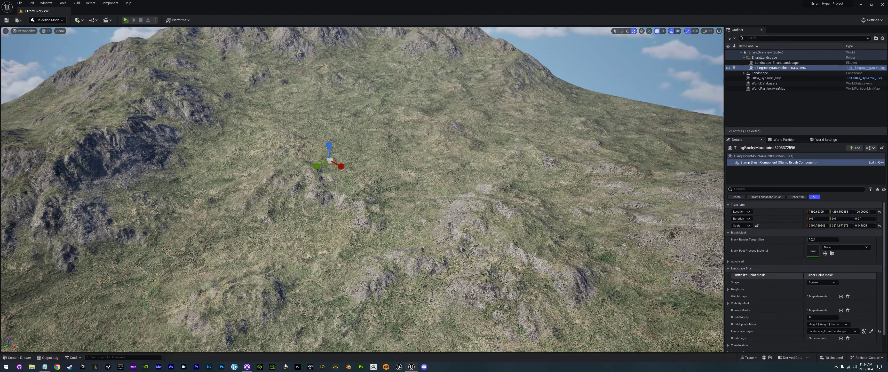
pyautogui.rightClick(435, 205)
pyautogui.click(469, 201)
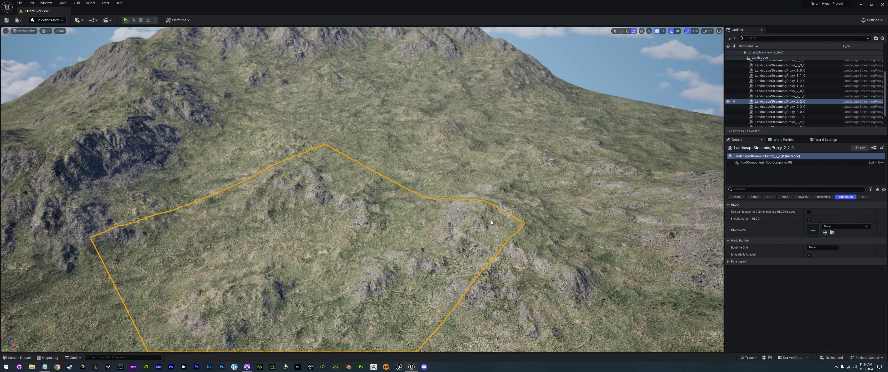
pyautogui.click(499, 229)
pyautogui.press('w')
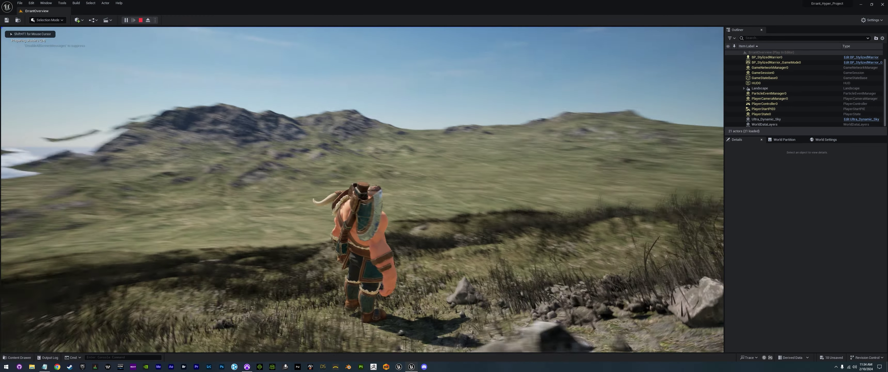
pyautogui.press('w')
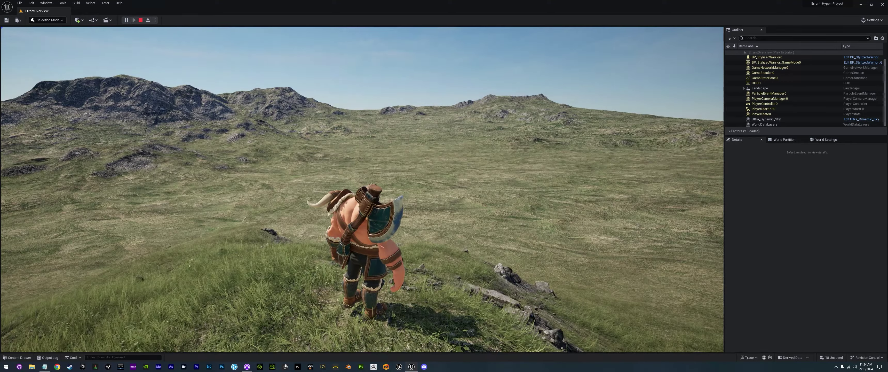
pyautogui.press('Escape')
# - Collapse the Landscape entry in the Outliner and move the TilingRockyMountains brush slightly horizontally while in Selection mode, dismissing the editor-mode warning
pyautogui.click(48, 20)
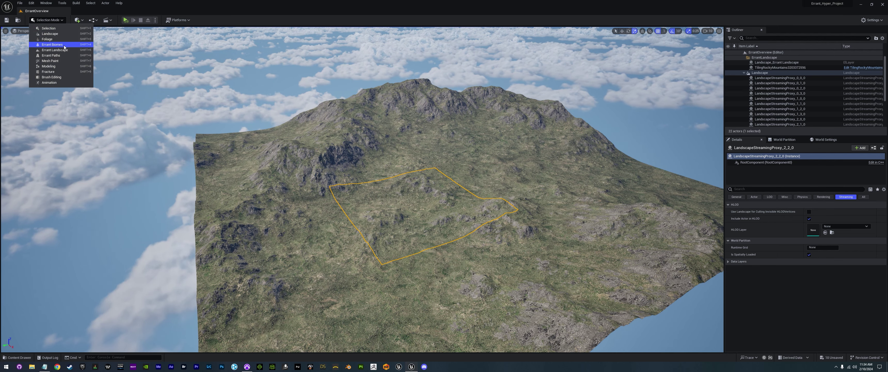
pyautogui.click(338, 35)
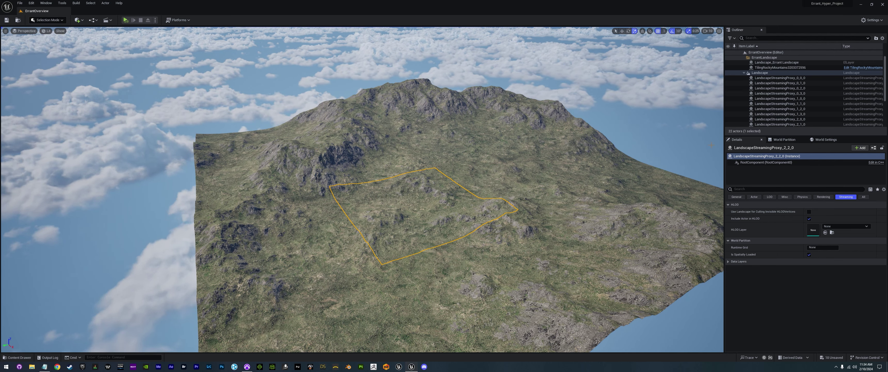
pyautogui.click(743, 73)
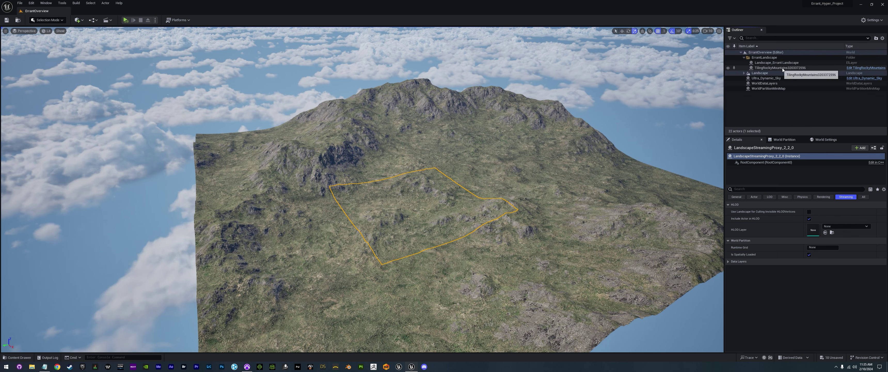
pyautogui.click(780, 68)
pyautogui.press('w')
pyautogui.moveTo(436, 178); pyautogui.dragTo(433, 180)
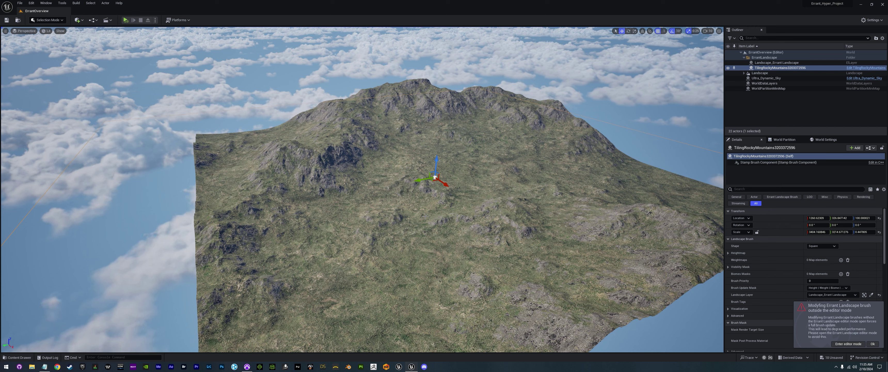
pyautogui.click(873, 344)
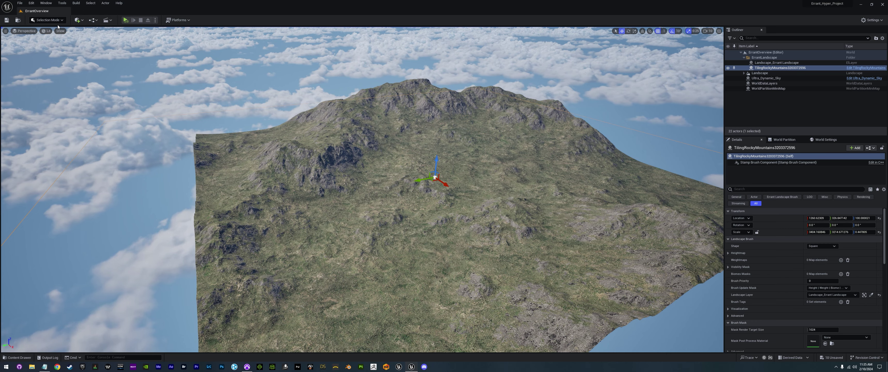
# - Return the editor to Errant Landscape mode
pyautogui.click(50, 19)
pyautogui.click(51, 50)
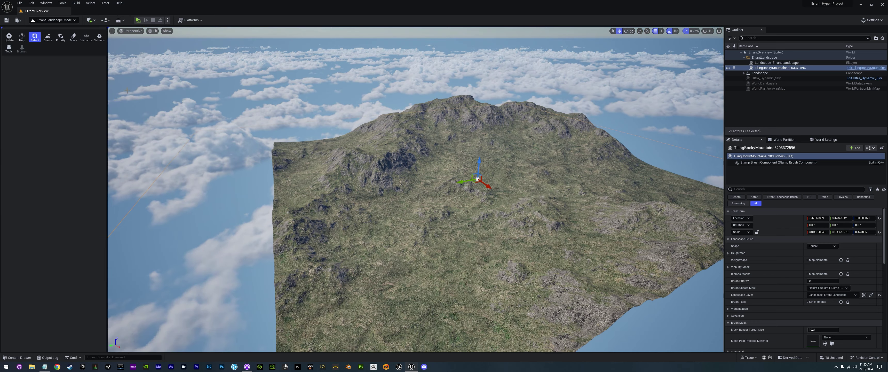
pyautogui.moveTo(429, 212); pyautogui.dragTo(444, 235, button='right')
pyautogui.press('w')
pyautogui.press('s')
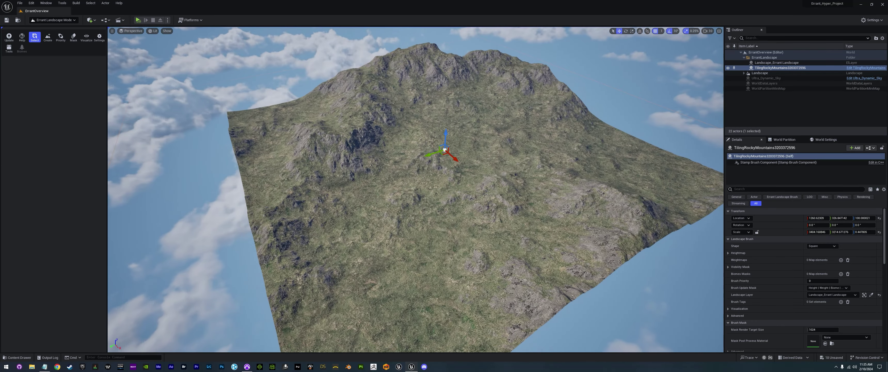
# - Choose RockCrack as the brush class and spawn it near the landscape's front corner
pyautogui.click(48, 37)
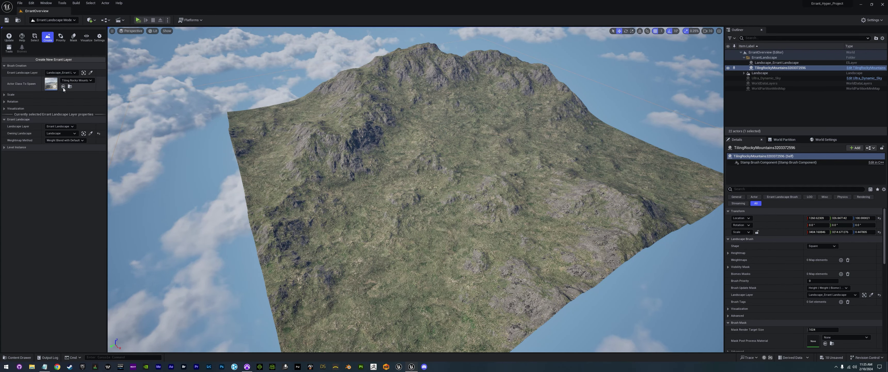
pyautogui.click(76, 80)
pyautogui.scroll(1, 100, 171)
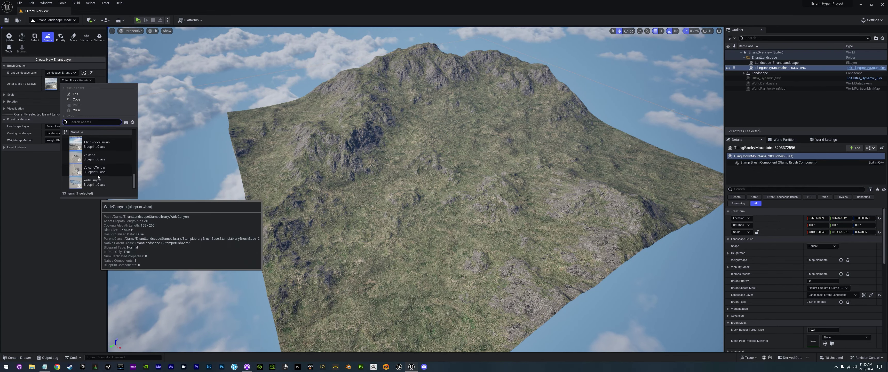
pyautogui.scroll(3, 100, 170)
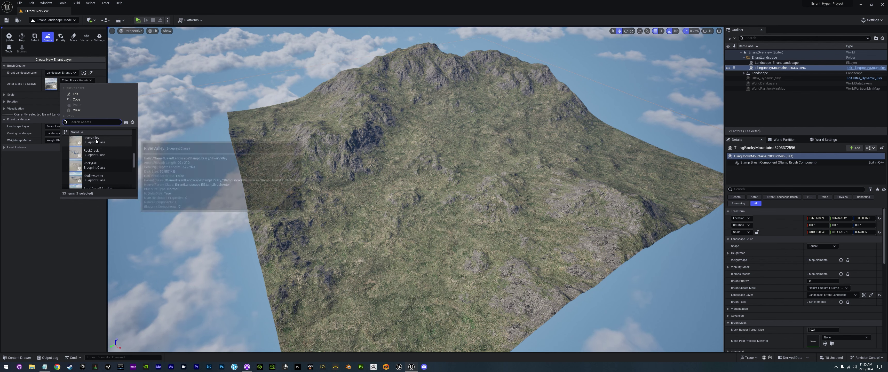
pyautogui.click(93, 153)
pyautogui.click(418, 270)
pyautogui.moveTo(418, 269); pyautogui.dragTo(460, 288, button='right')
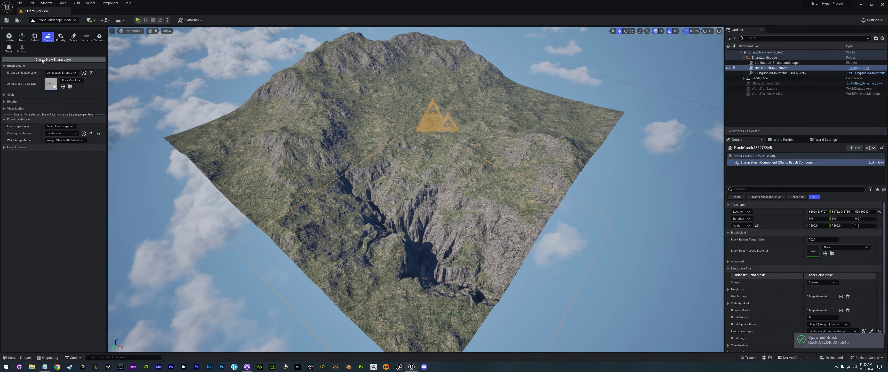
# - Choose IcelandicTerrain as the brush class and spawn it on the slope behind the rock crack
pyautogui.click(71, 80)
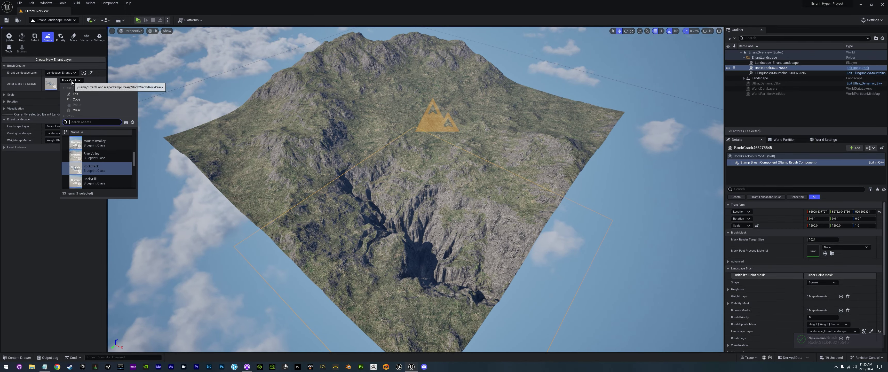
pyautogui.scroll(-2, 93, 162)
pyautogui.scroll(2, 93, 166)
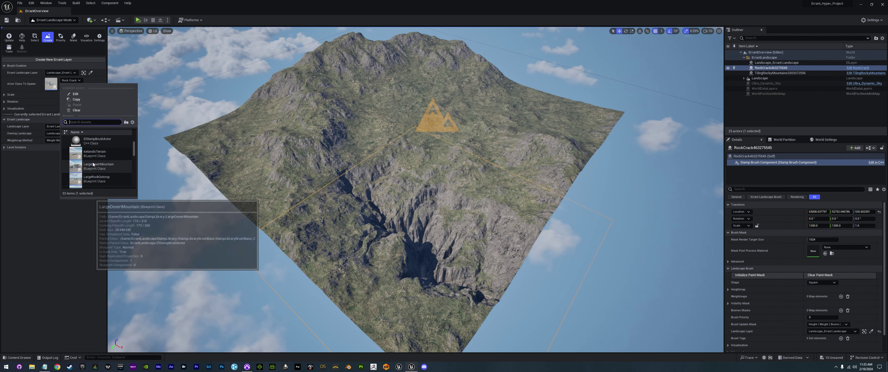
pyautogui.click(101, 153)
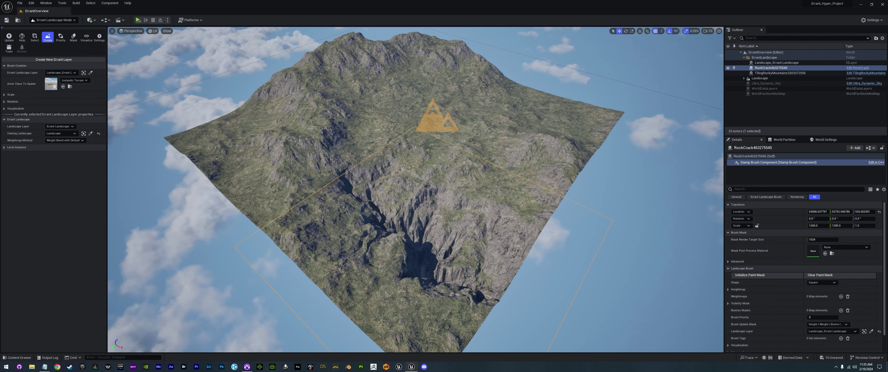
pyautogui.click(472, 115)
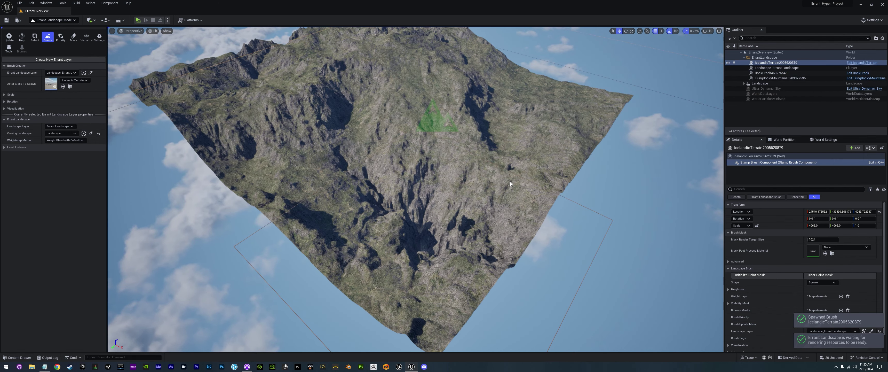
pyautogui.press('d')
pyautogui.moveTo(508, 179); pyautogui.dragTo(347, 135, button='right')
pyautogui.press('s')
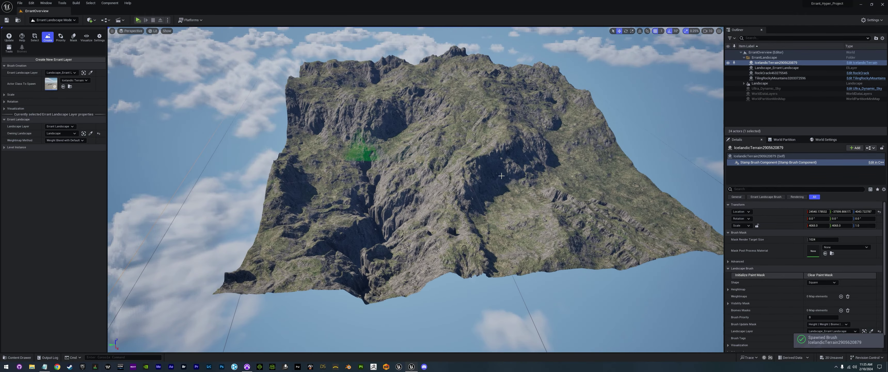
# - Select the RockCrack brush with landscape brush selection, shift it horizontally and raise it slightly
pyautogui.click(34, 37)
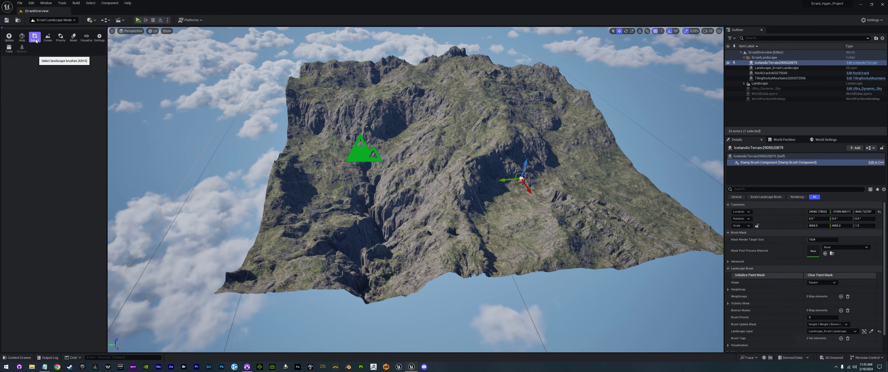
pyautogui.click(376, 216)
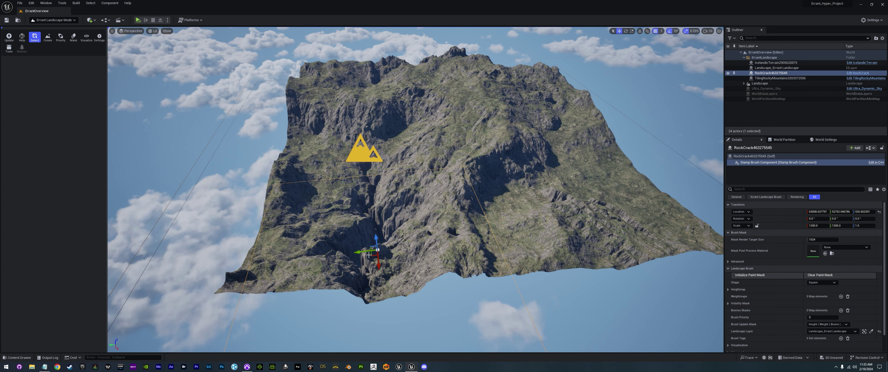
pyautogui.moveTo(373, 256)
pyautogui.mouseDown()
pyautogui.moveTo(546, 234)
pyautogui.moveTo(585, 213)
pyautogui.moveTo(558, 230)
pyautogui.moveTo(365, 234)
pyautogui.moveTo(376, 224)
pyautogui.moveTo(566, 214)
pyautogui.moveTo(353, 227)
pyautogui.moveTo(472, 222)
pyautogui.moveTo(470, 198)
pyautogui.moveTo(420, 202)
pyautogui.moveTo(338, 251)
pyautogui.moveTo(363, 239)
pyautogui.mouseUp()
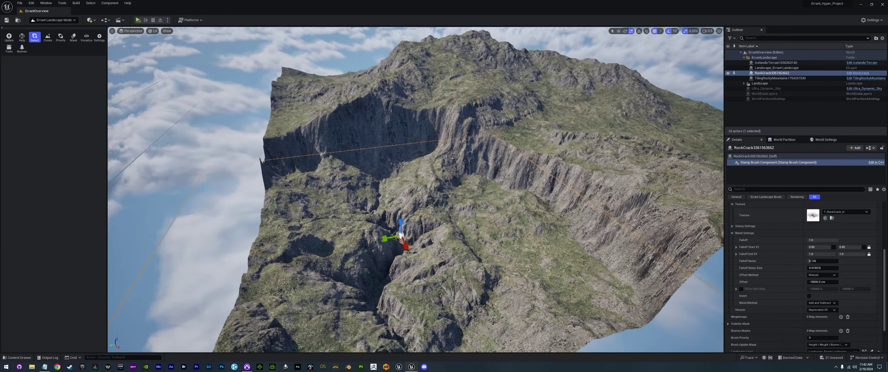
pyautogui.moveTo(440, 237); pyautogui.dragTo(440, 237, button='right')
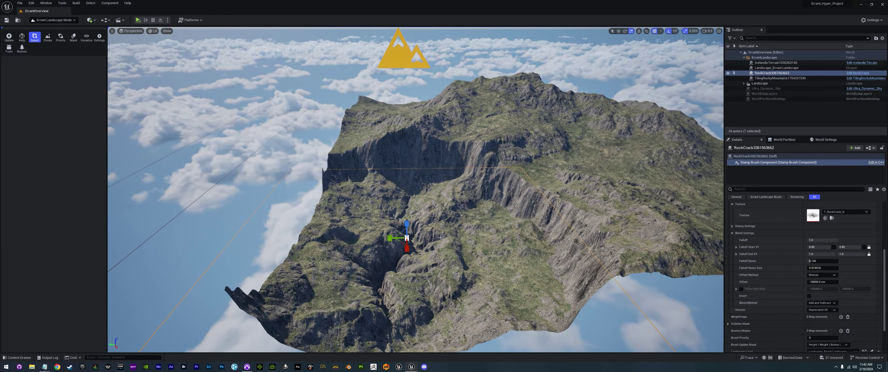
pyautogui.moveTo(408, 223); pyautogui.dragTo(408, 216)
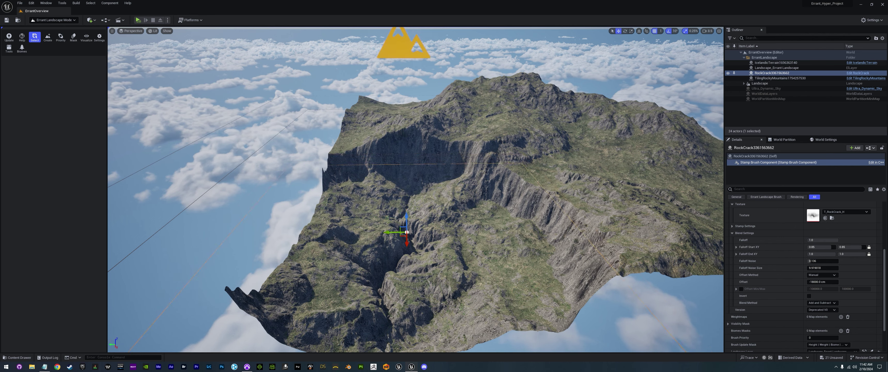